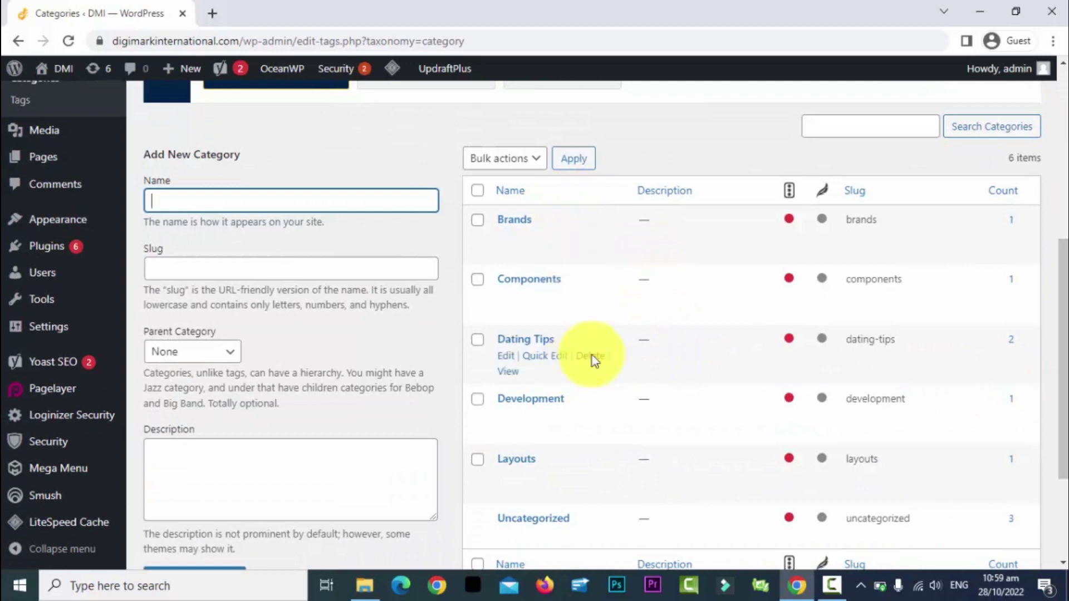
- Review the existing post categories and the choices available as parent category
left_click_drag(1061, 274, 1060, 334)
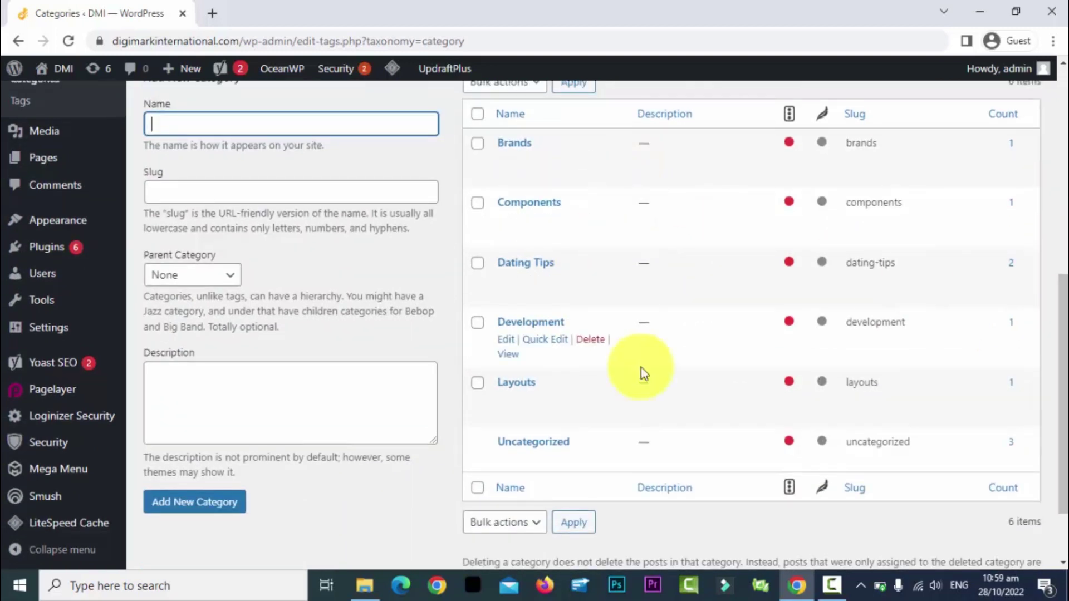
left_click_drag(1061, 350, 1061, 318)
mouse_move(531, 224)
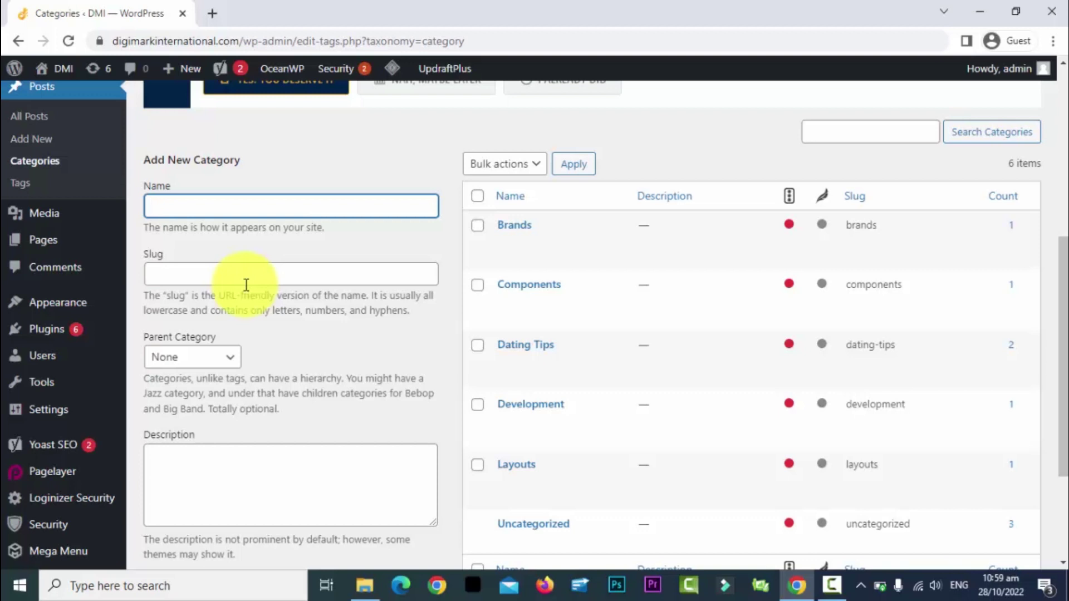
left_click(228, 359)
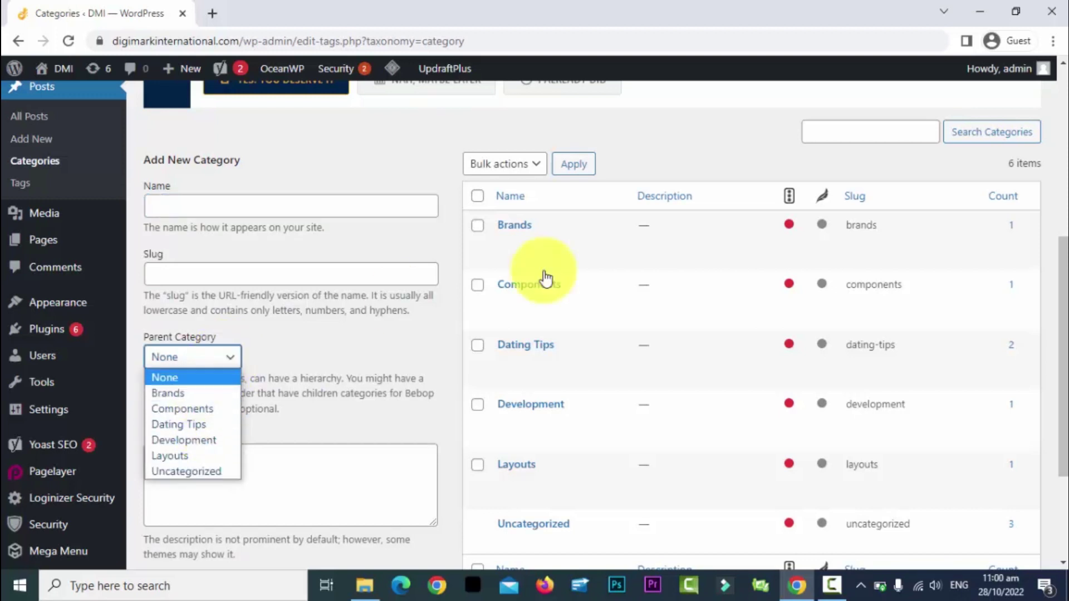
left_click(282, 322)
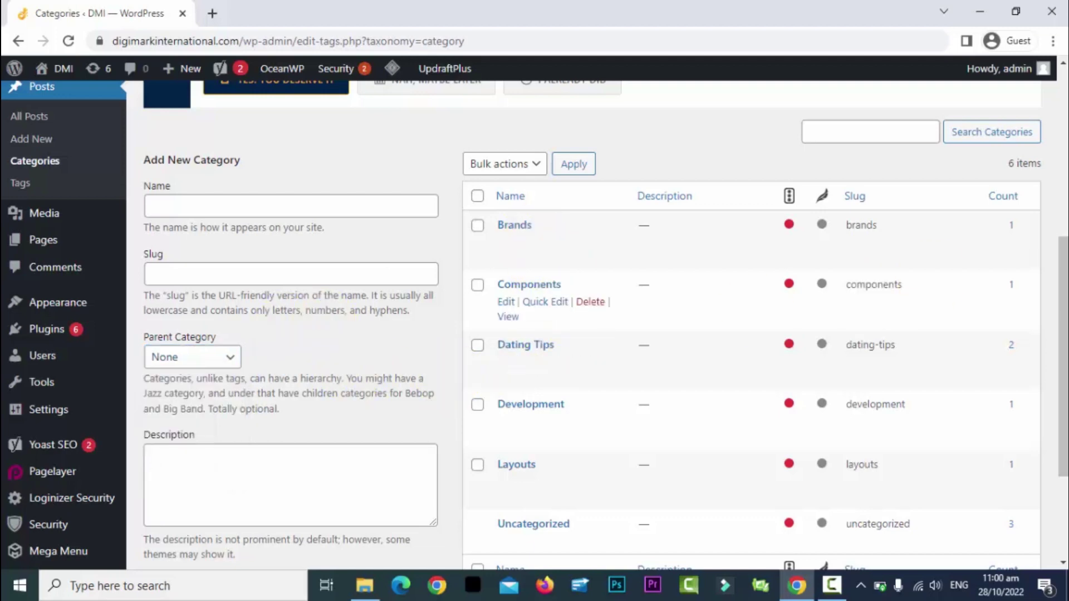
left_click_drag(1062, 312, 749, 247)
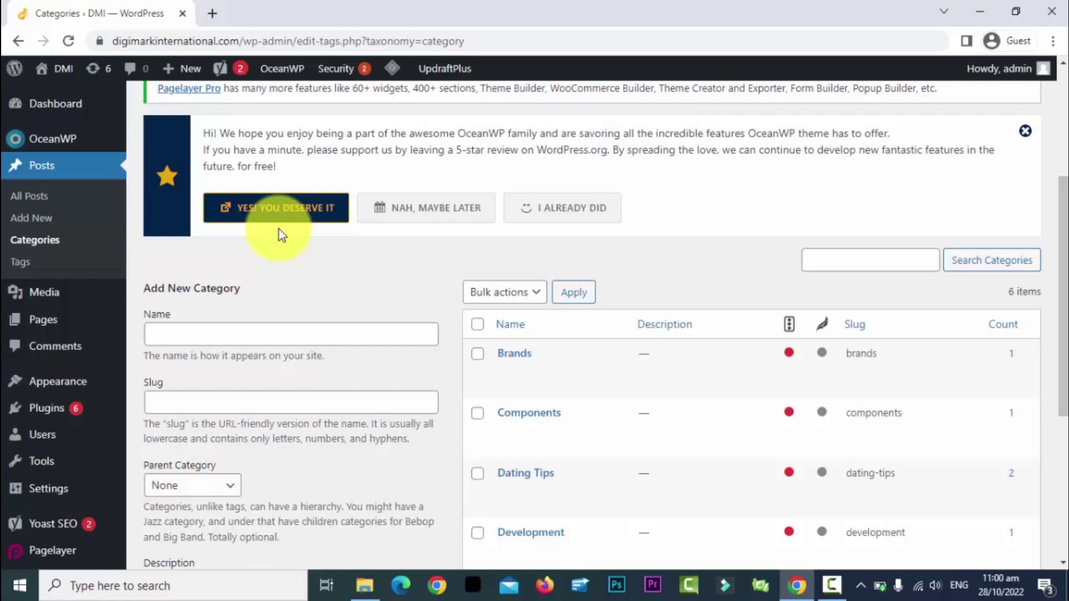
- Add a new top-level post category named "Bakery Items"
scroll(1061, 267, "down", 1)
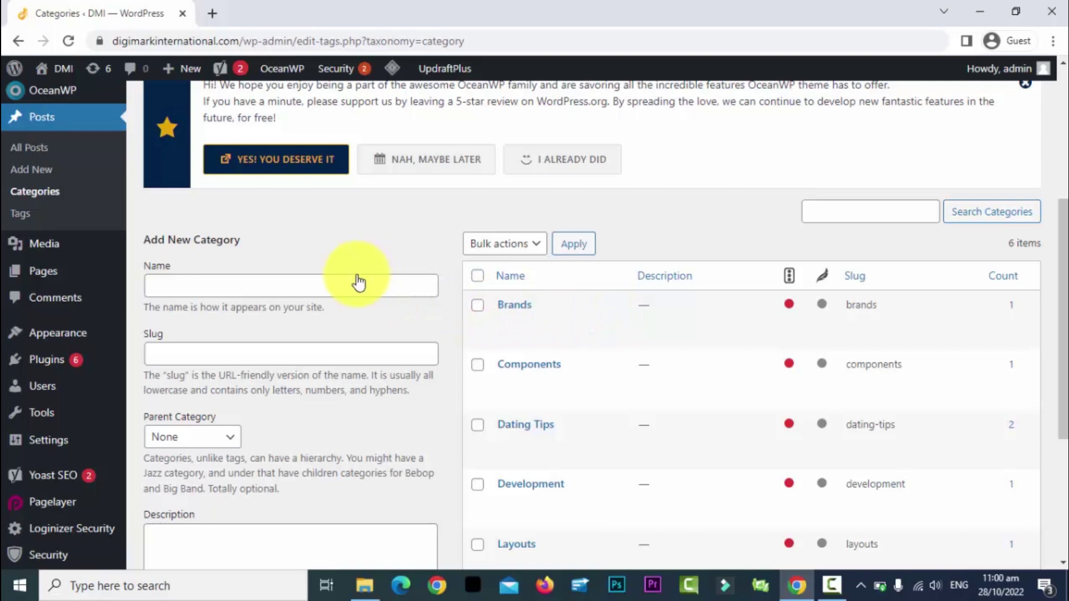
left_click(313, 285)
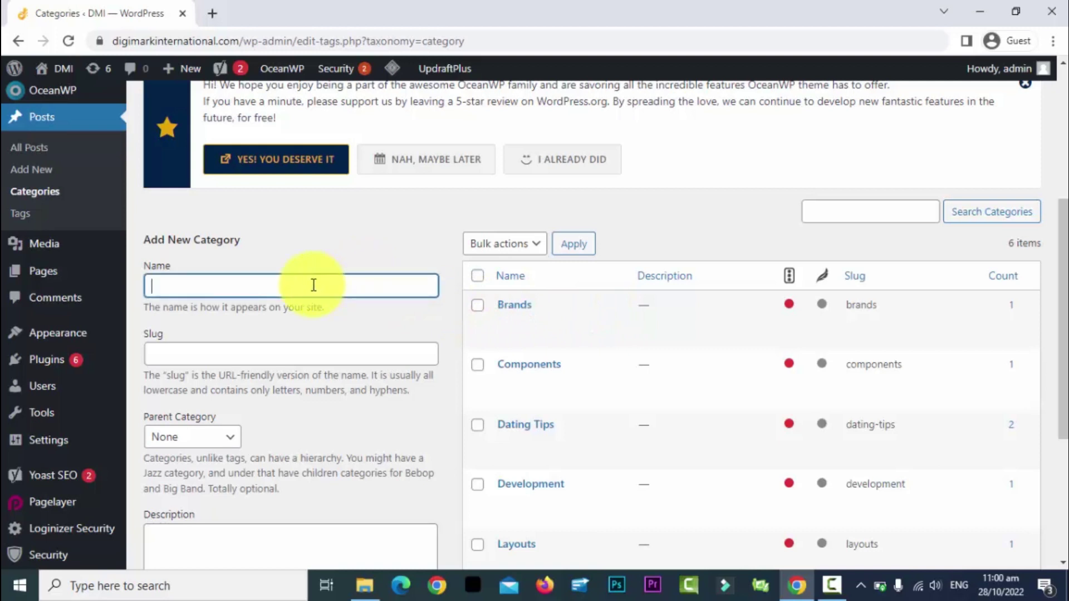
type("Bakery Items")
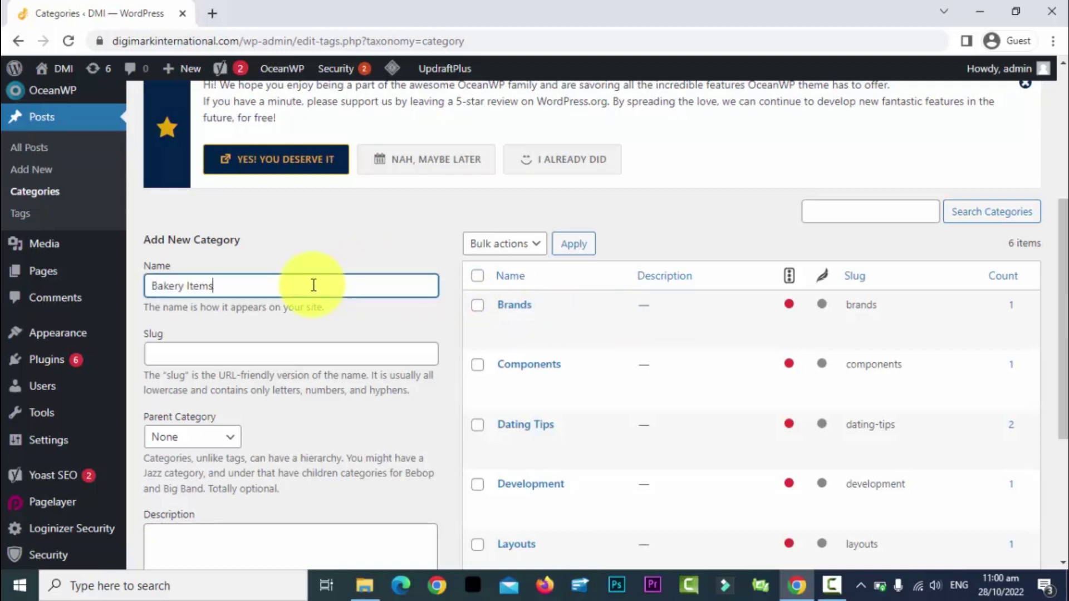
scroll(896, 351, "down", 2)
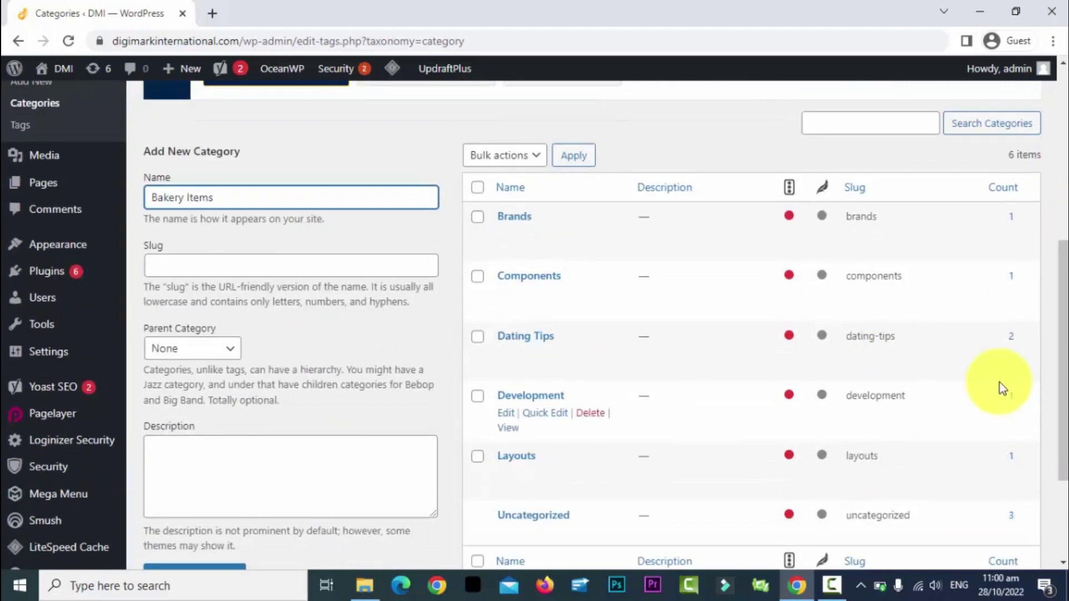
scroll(1050, 424, "down", 3)
left_click(208, 440)
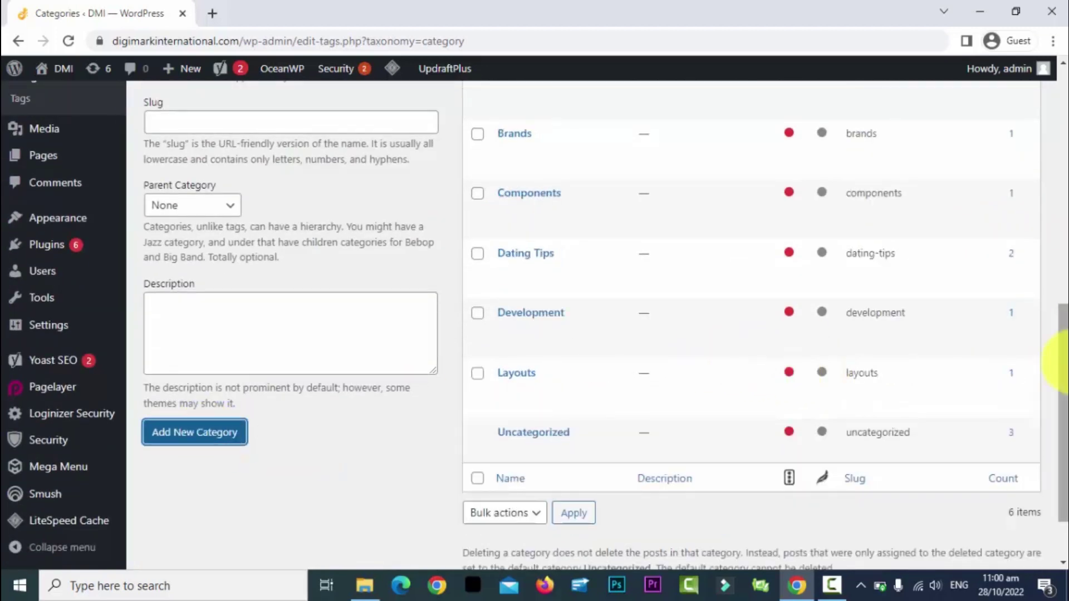
- Add a new top-level post category named "Beverages"
left_click_drag(1060, 384, 1003, 310)
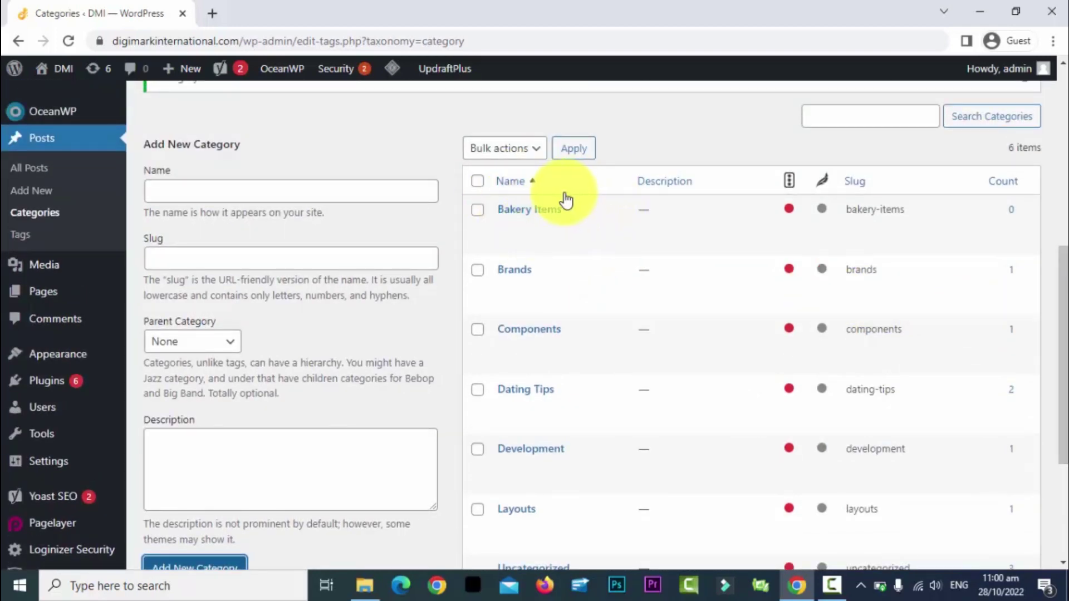
left_click(237, 193)
type("Beverages")
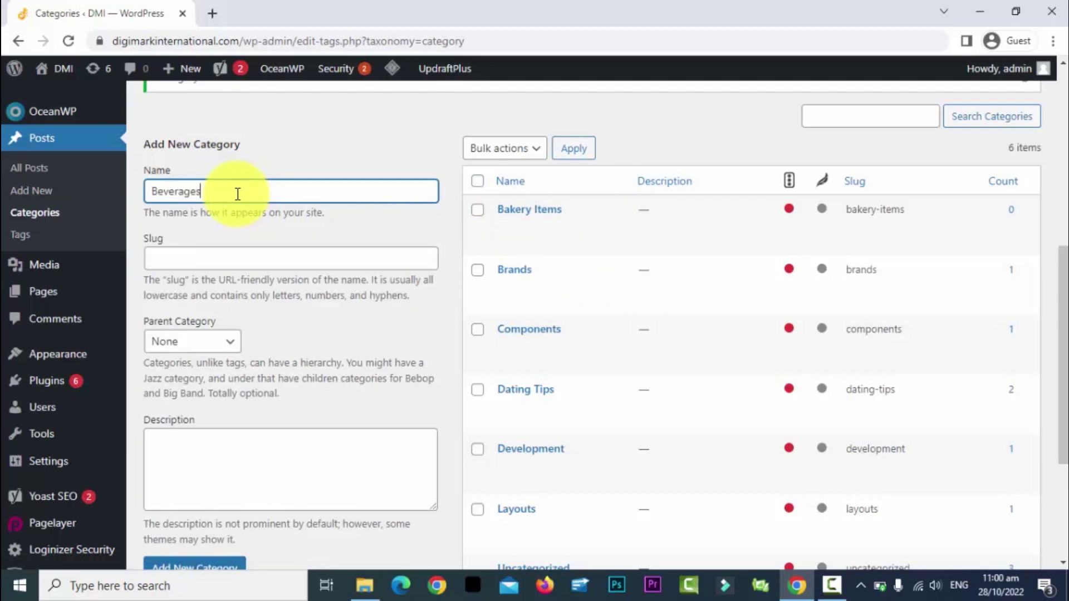
left_click(233, 568)
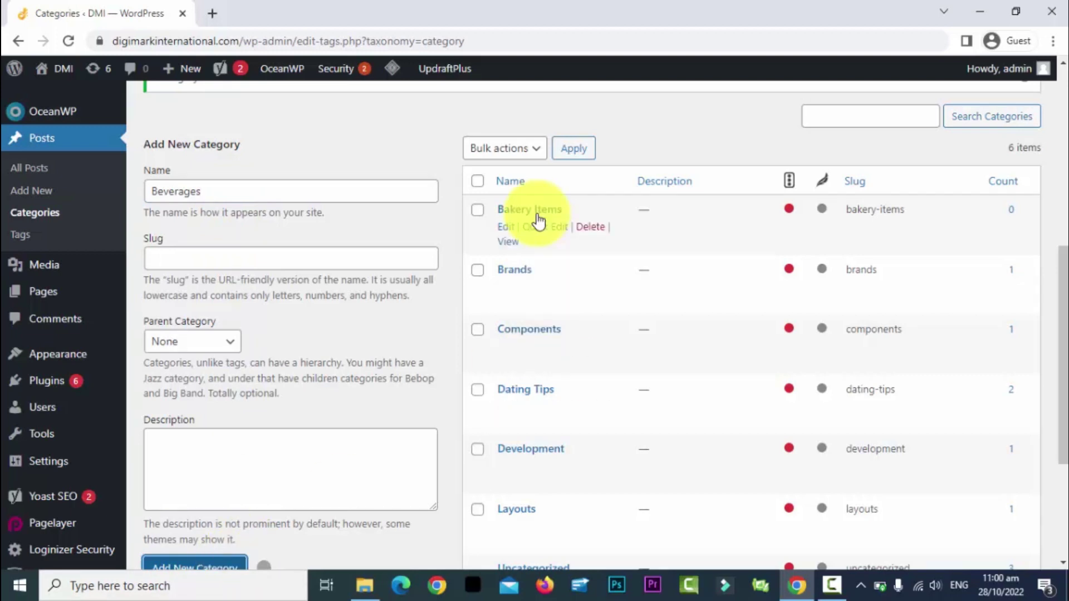
mouse_move(545, 221)
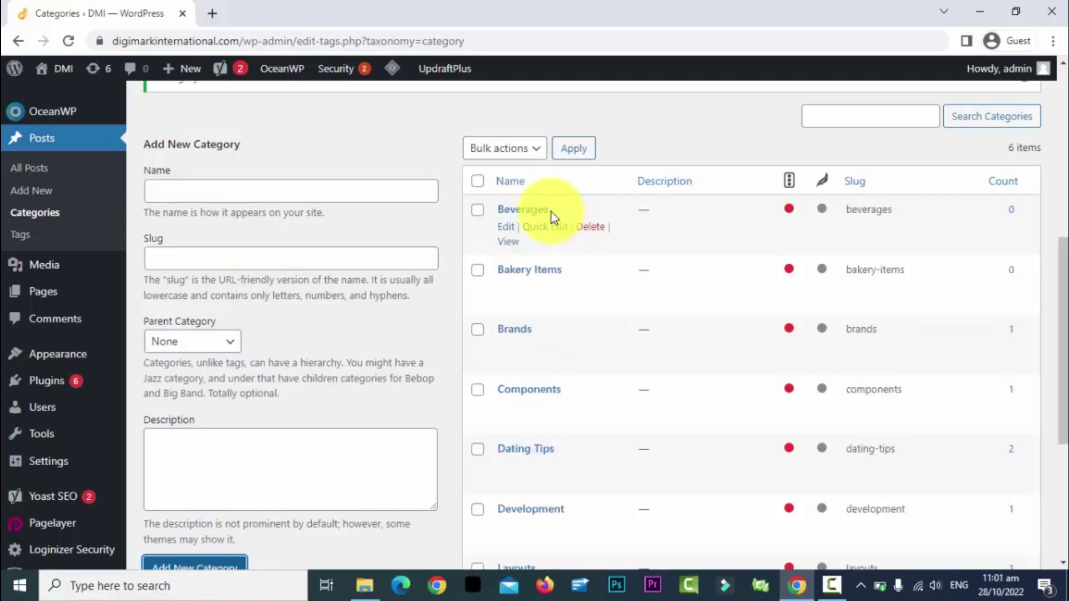
- Add a new top-level post category named "Fridge Items"
left_click(269, 193)
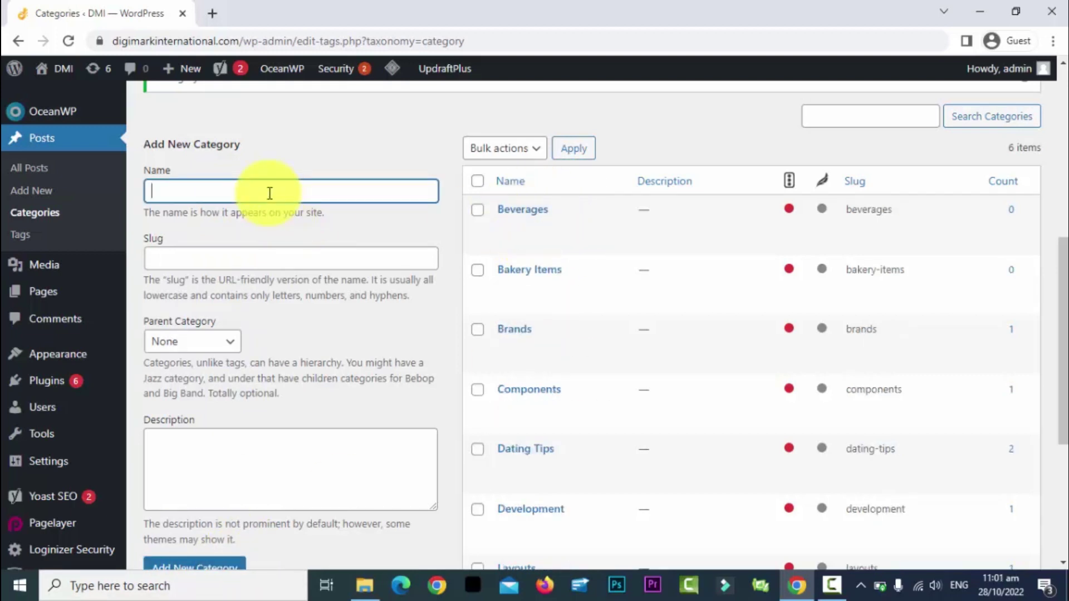
type("Fridge Items")
left_click(235, 570)
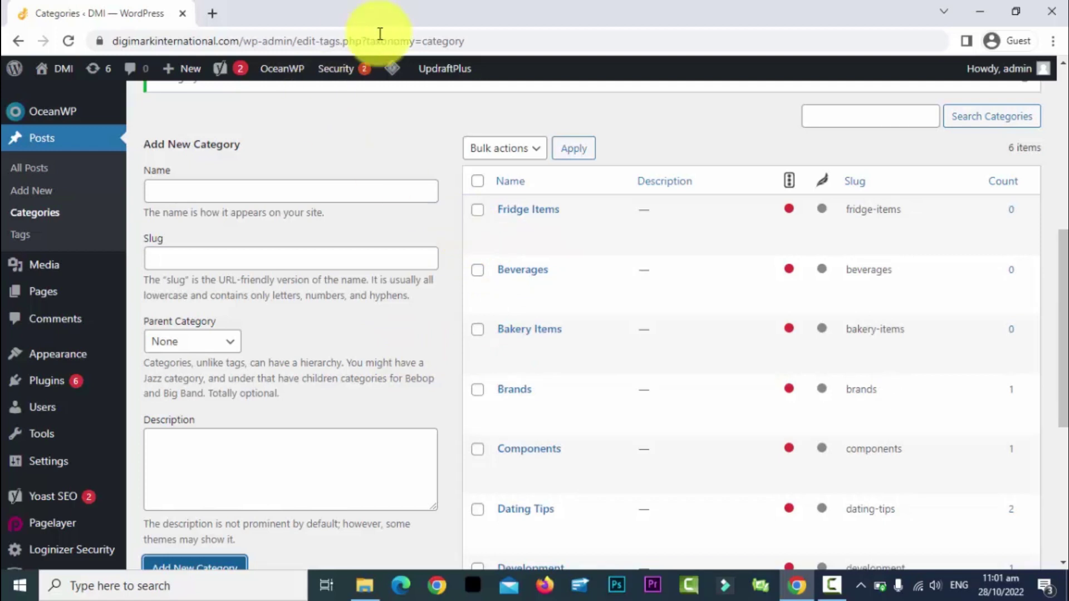
- Add a new top-level post category named "Cakes"
left_click(208, 192)
type("Cakes")
key("Return")
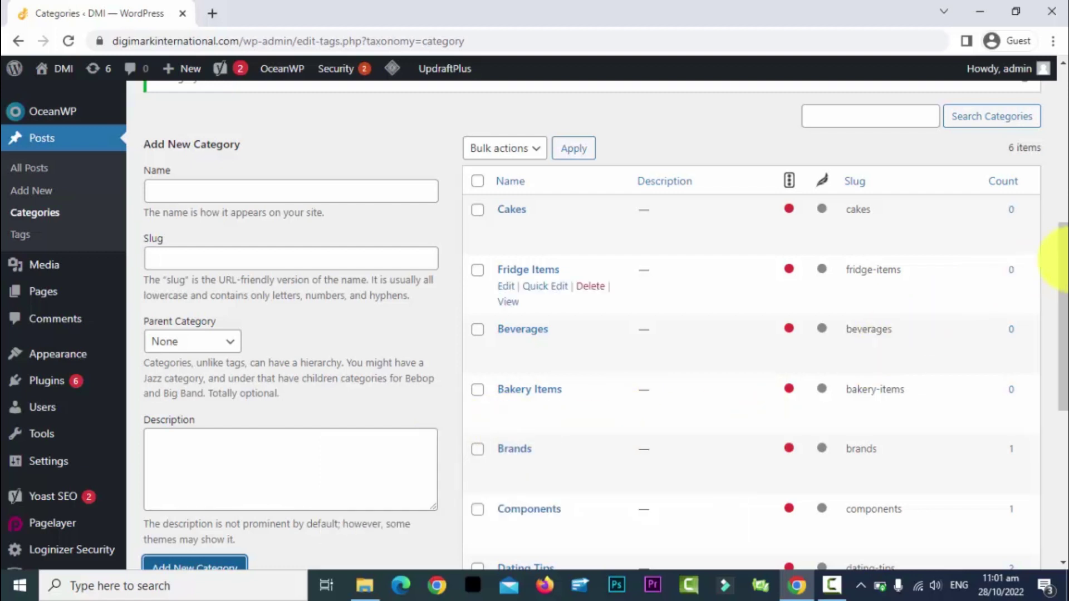
- Look over the newly added categories in the category list
mouse_move(1063, 278)
left_mouse_down()
mouse_move(1064, 310)
mouse_move(1063, 291)
left_mouse_up()
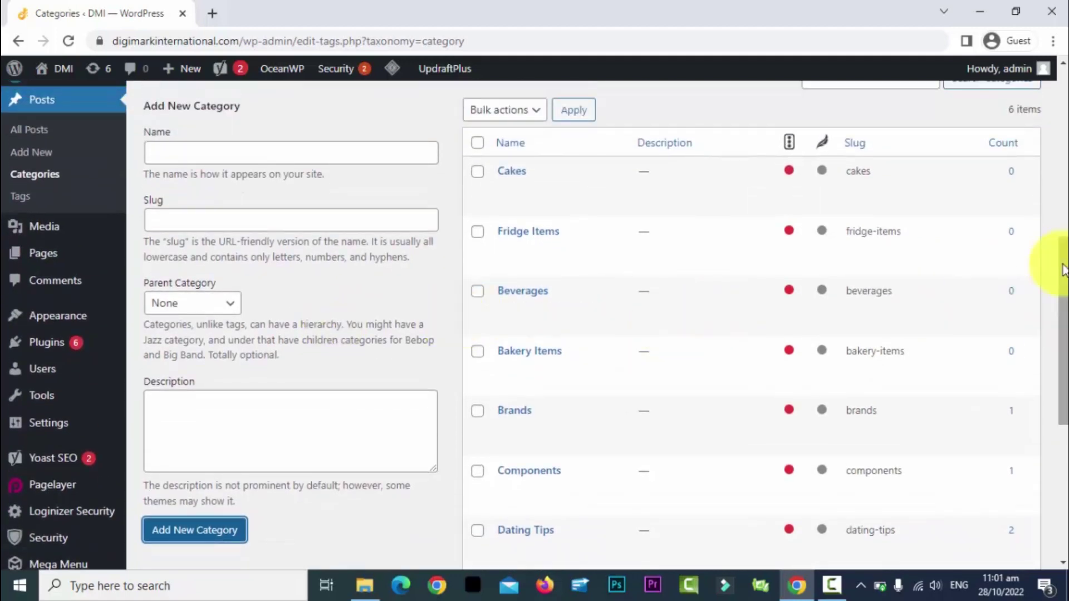
scroll(1061, 286, "down", 1)
mouse_move(1060, 285)
left_mouse_down()
mouse_move(1050, 334)
mouse_move(1045, 275)
left_mouse_up()
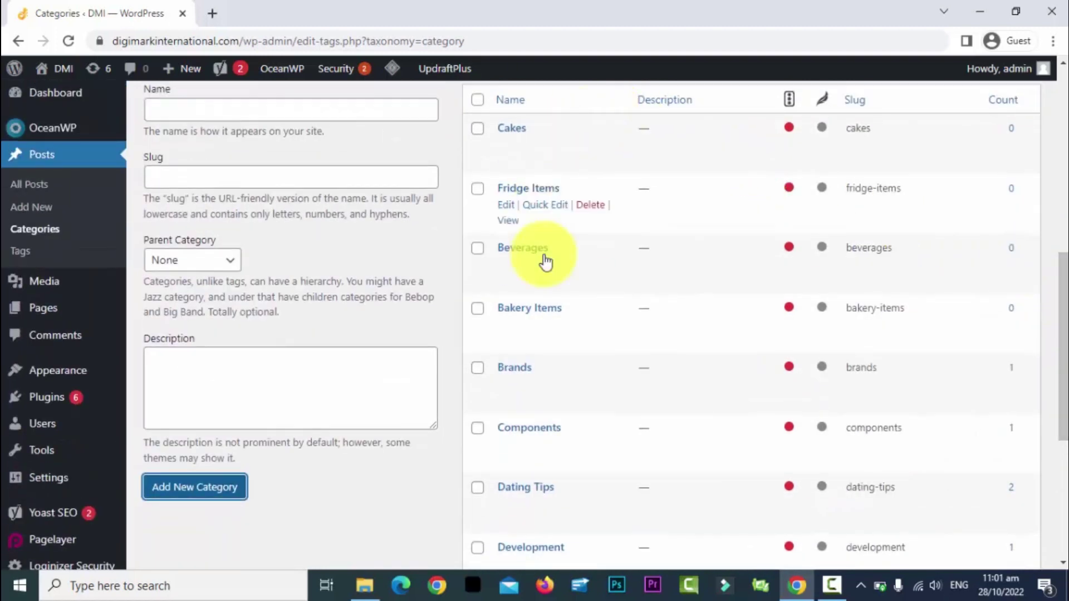
mouse_move(553, 340)
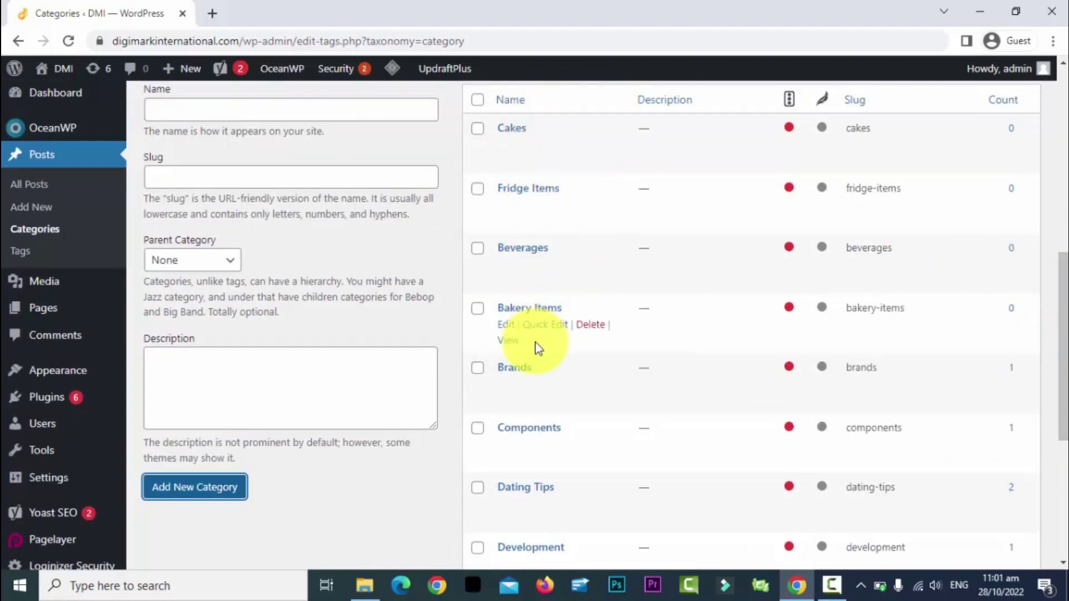
mouse_move(521, 151)
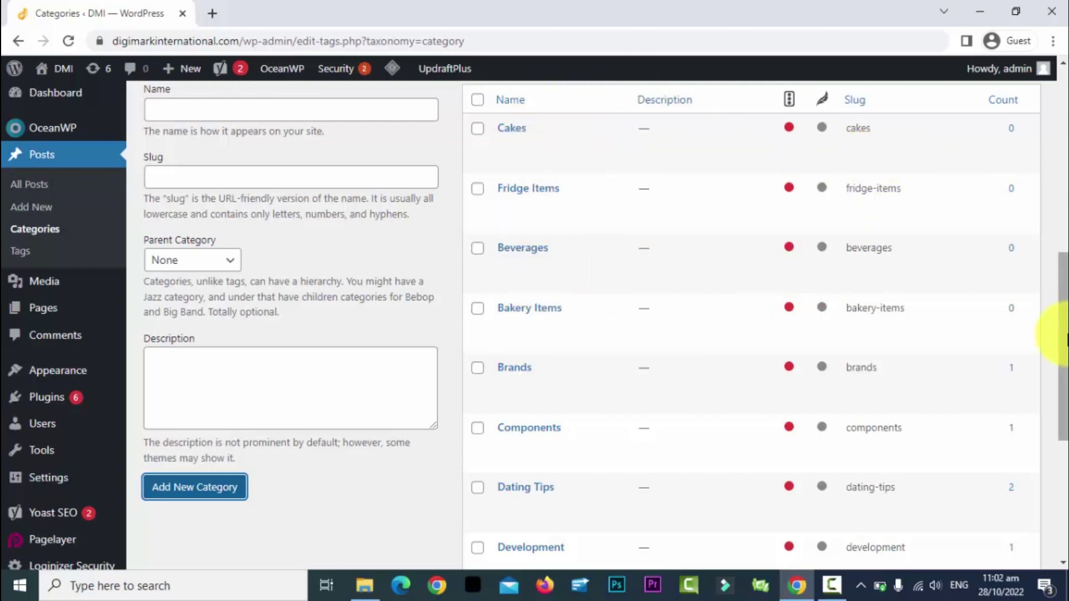
- Add a subcategory named "7up Cold Drinks" with Beverages as its parent category
left_click_drag(1061, 326, 1061, 310)
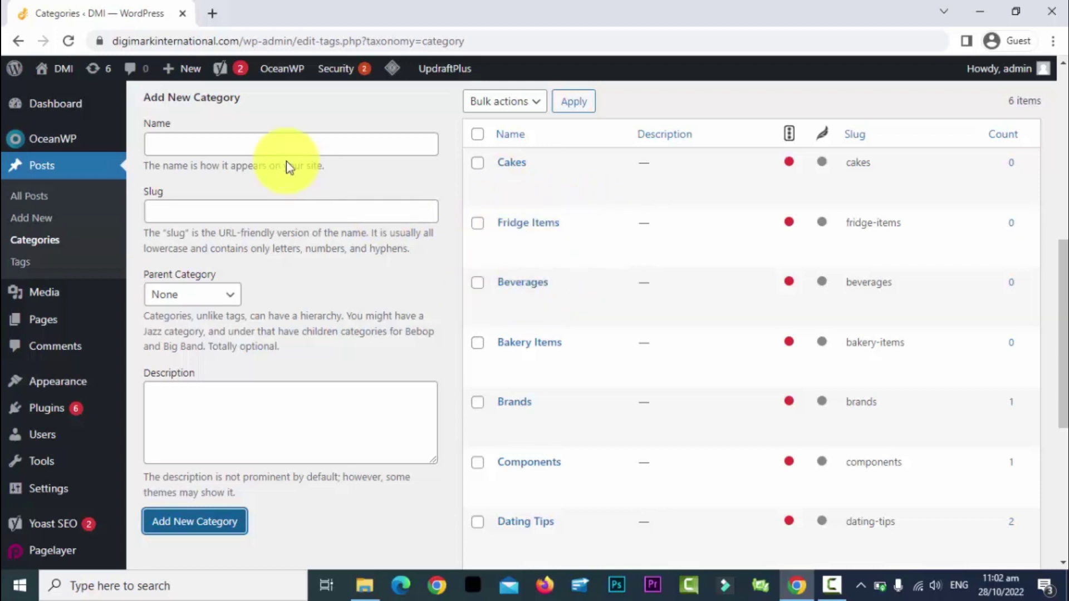
left_click(251, 148)
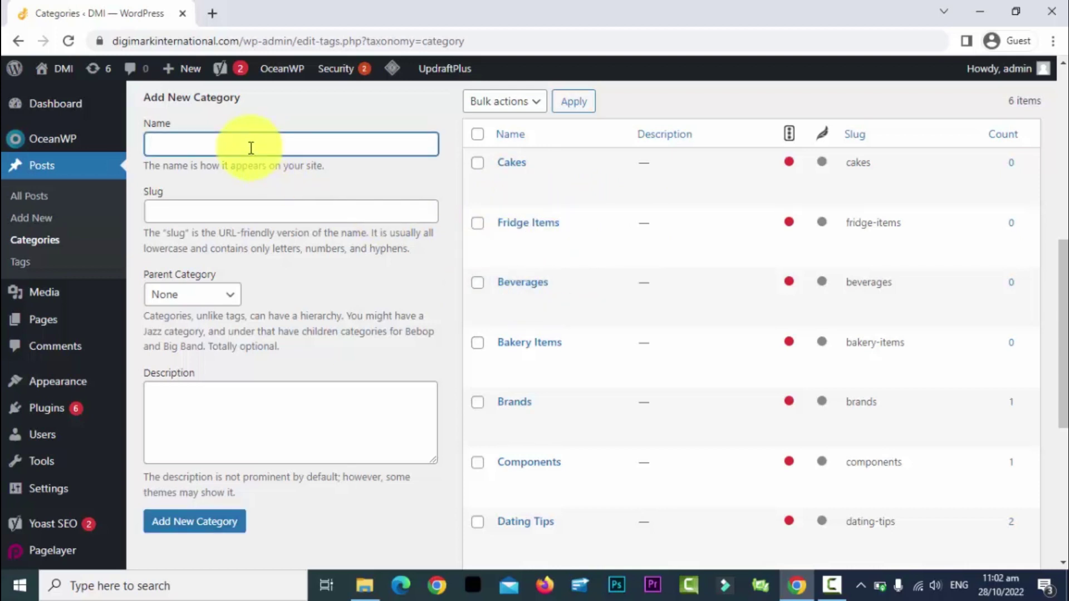
type("&u")
key("BackSpace")
key("BackSpace")
type("upCold")
key("BackSpace")
key("BackSpace")
key("BackSpace")
key("BackSpace")
type("Cold Drinks")
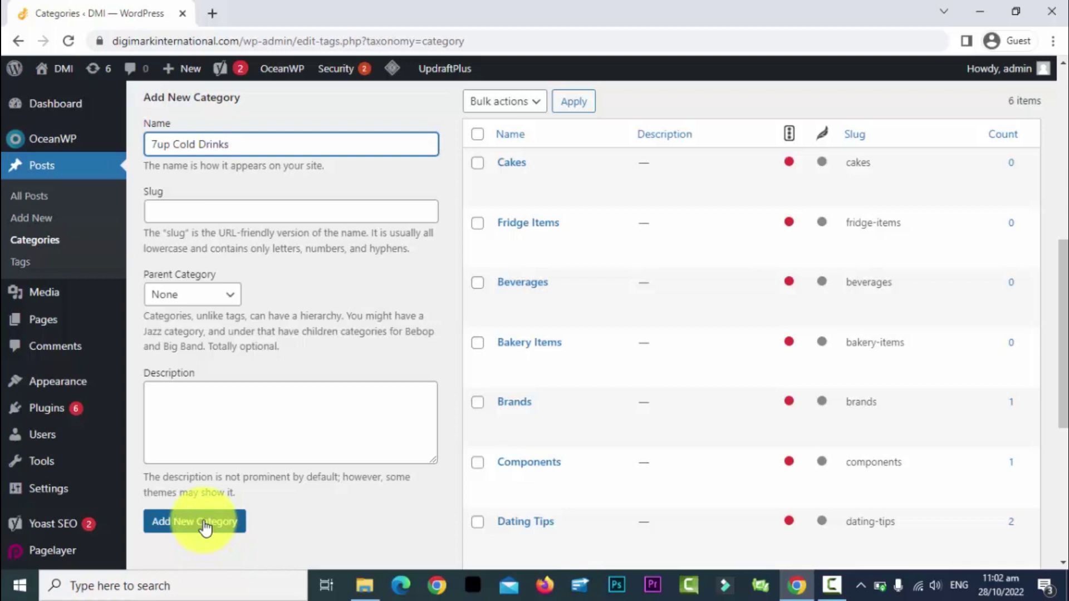
left_click(218, 300)
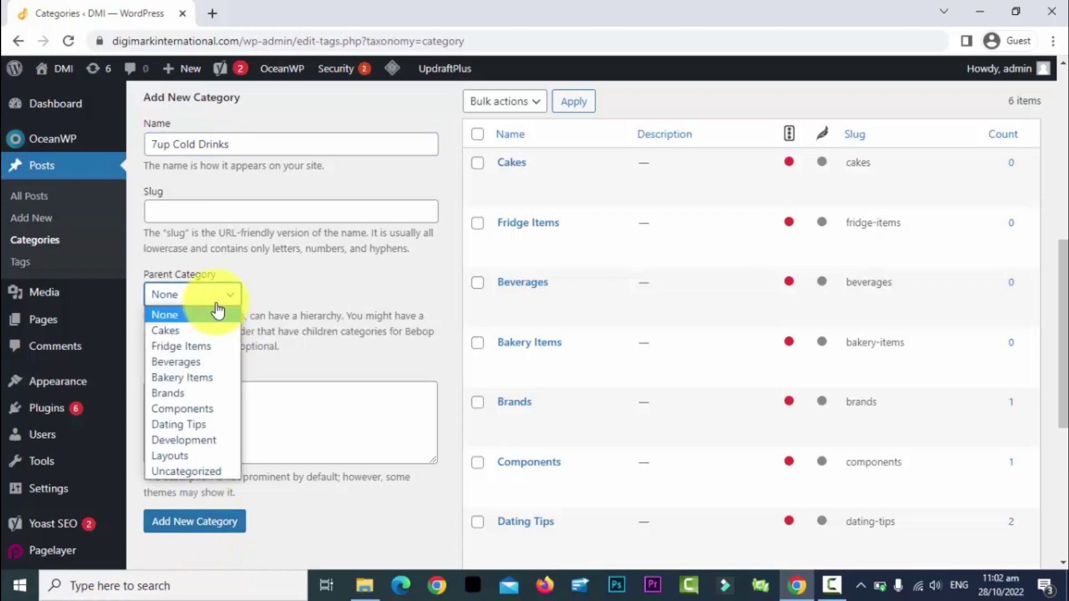
left_click(211, 362)
left_click(203, 523)
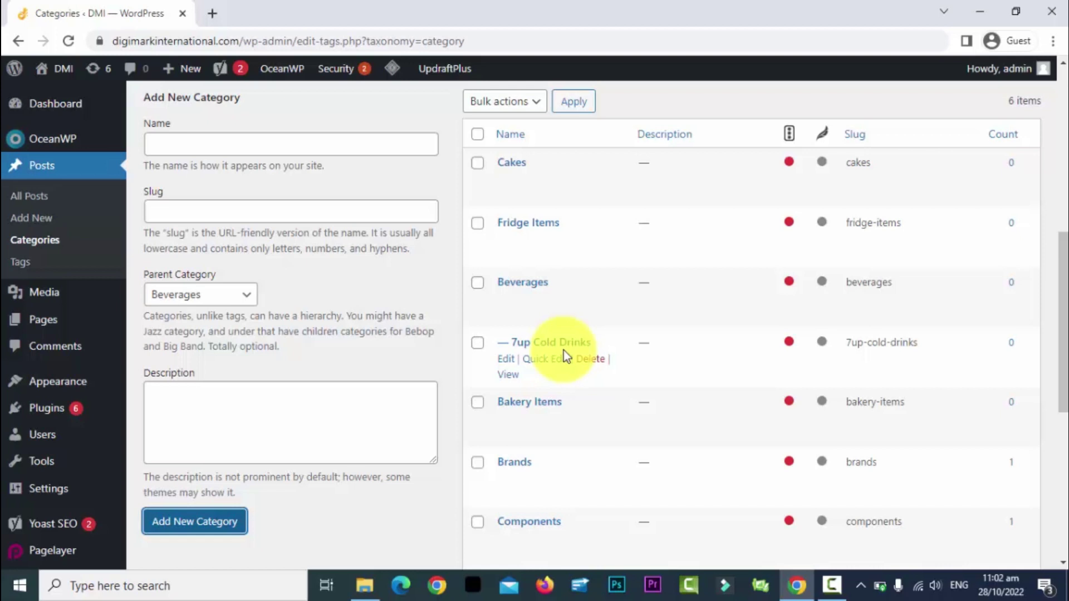
- Add a subcategory named "7up 500ml bottle" with 7up Cold Drinks as its parent category
left_click(293, 146)
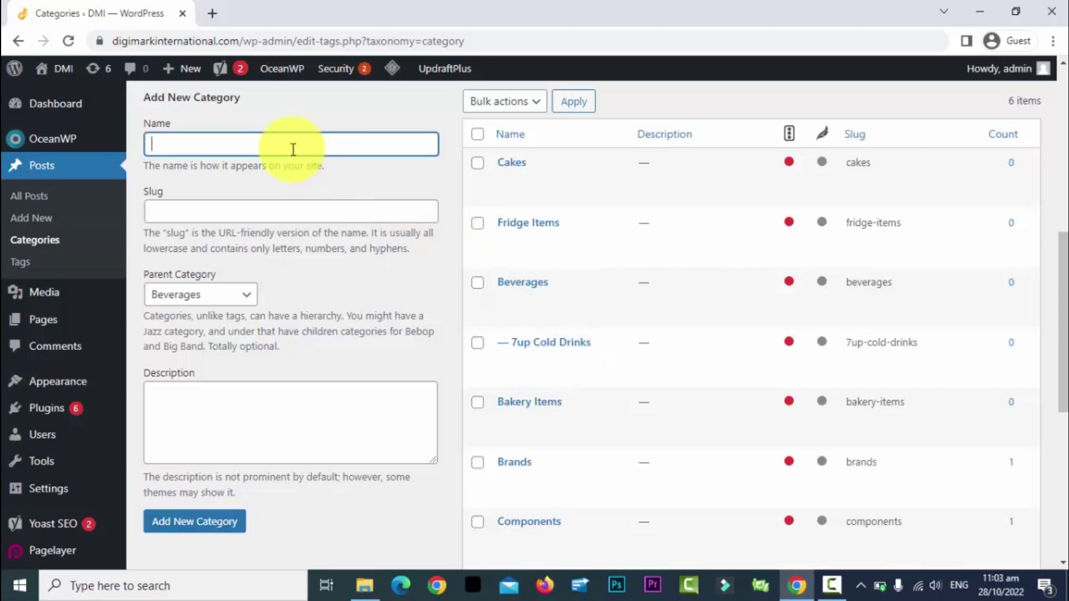
type("7up 500ml bottle")
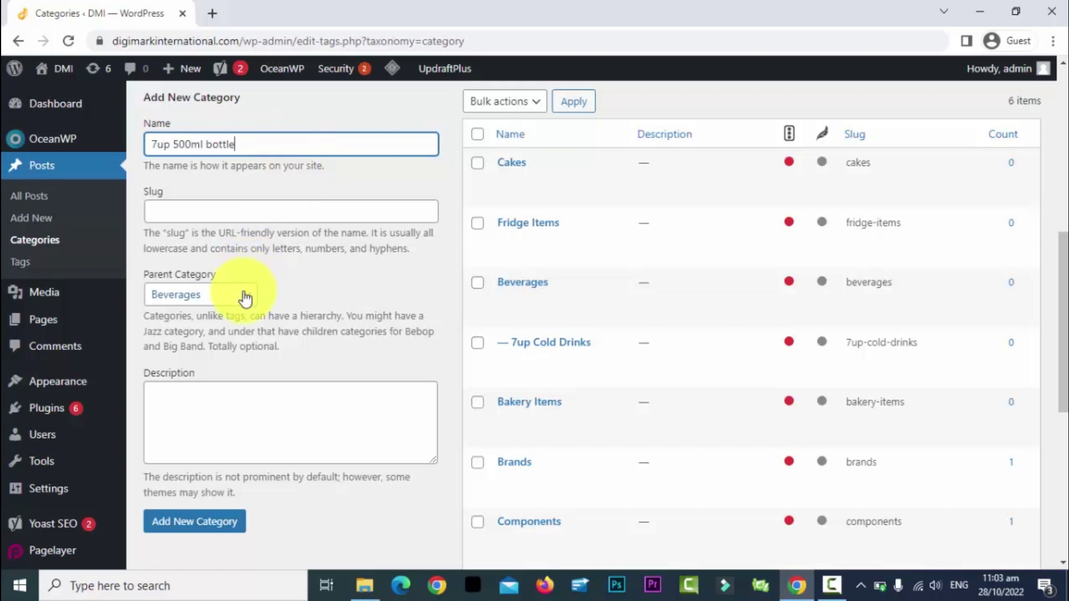
left_click(245, 296)
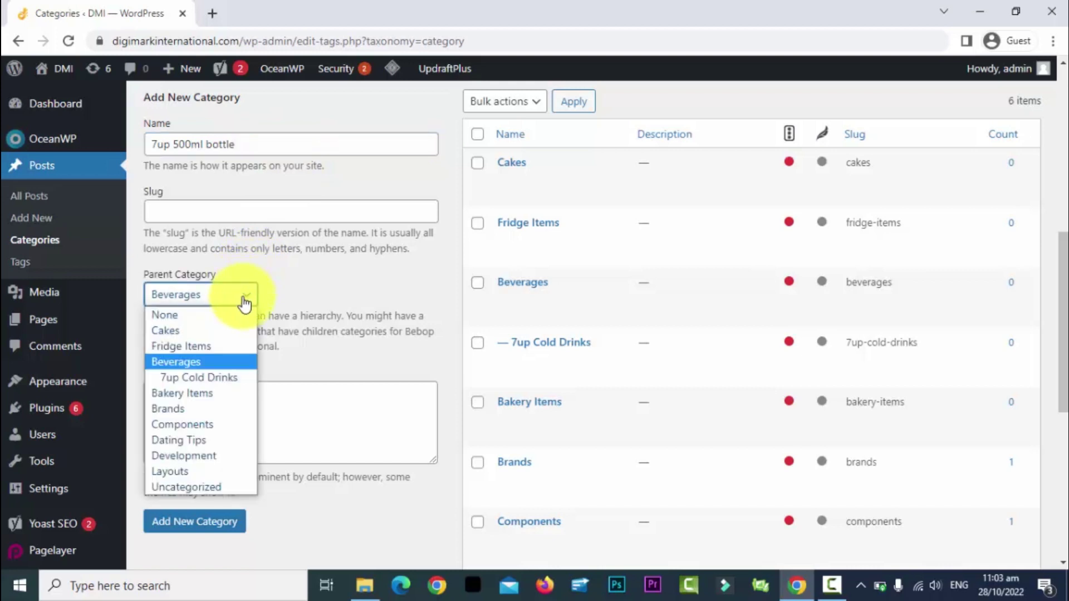
left_click(221, 377)
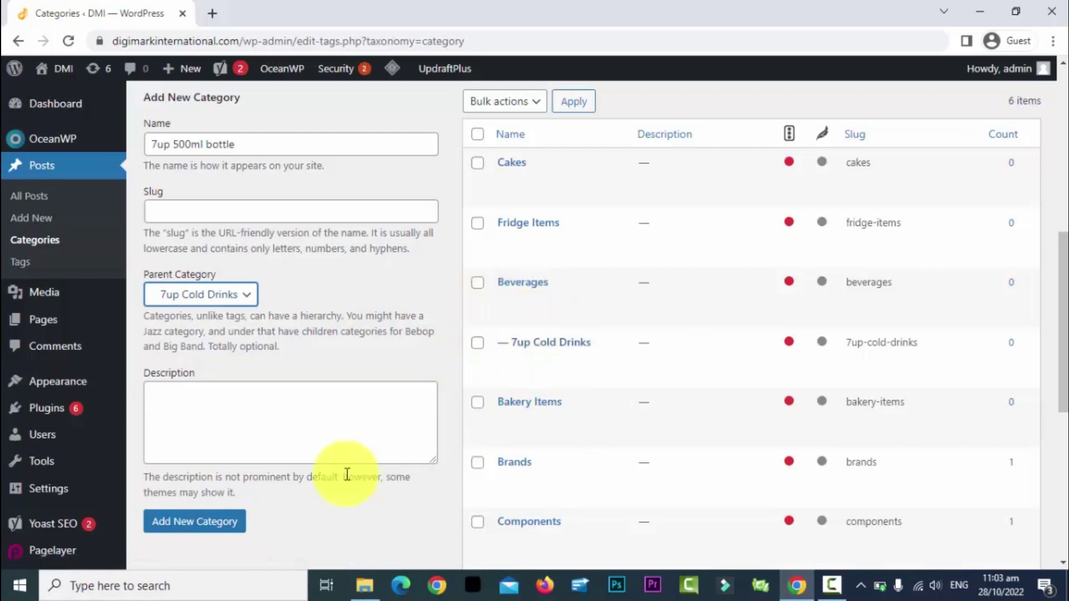
left_click(212, 523)
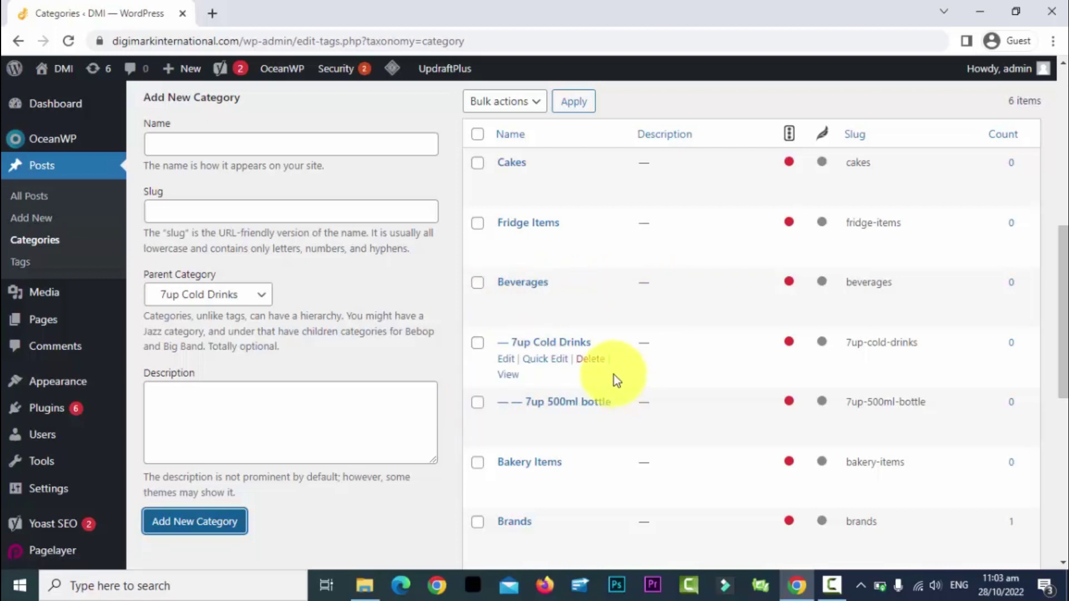
left_click(477, 409)
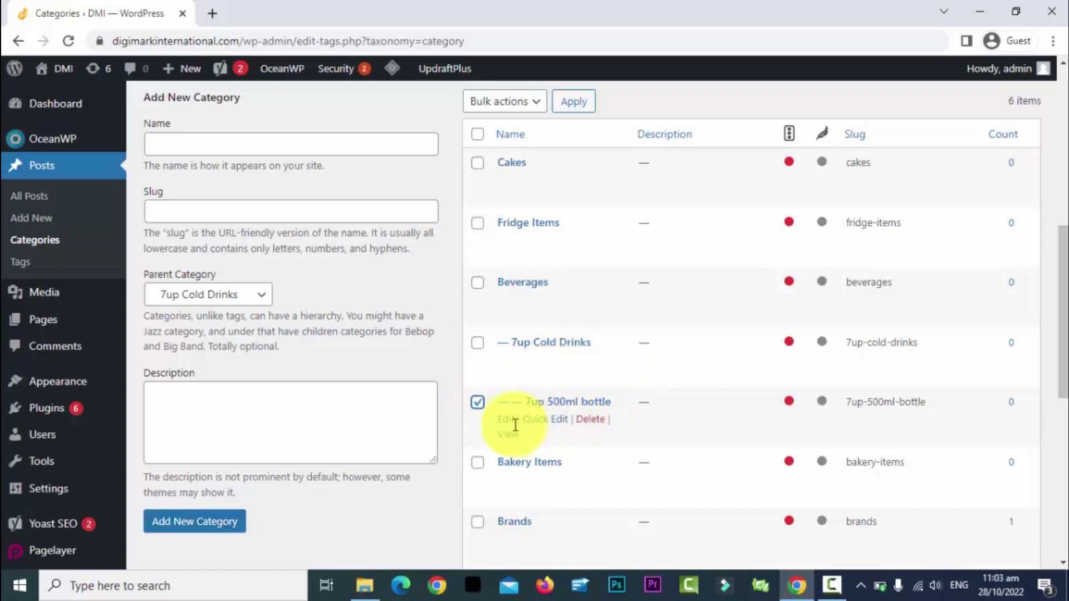
left_click(590, 419)
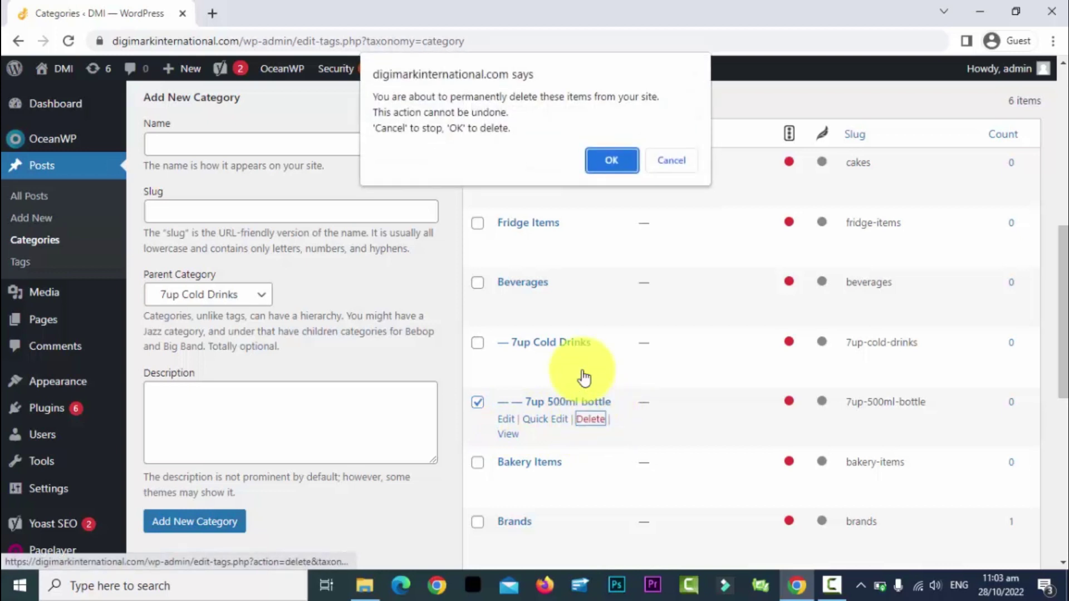
left_click(682, 161)
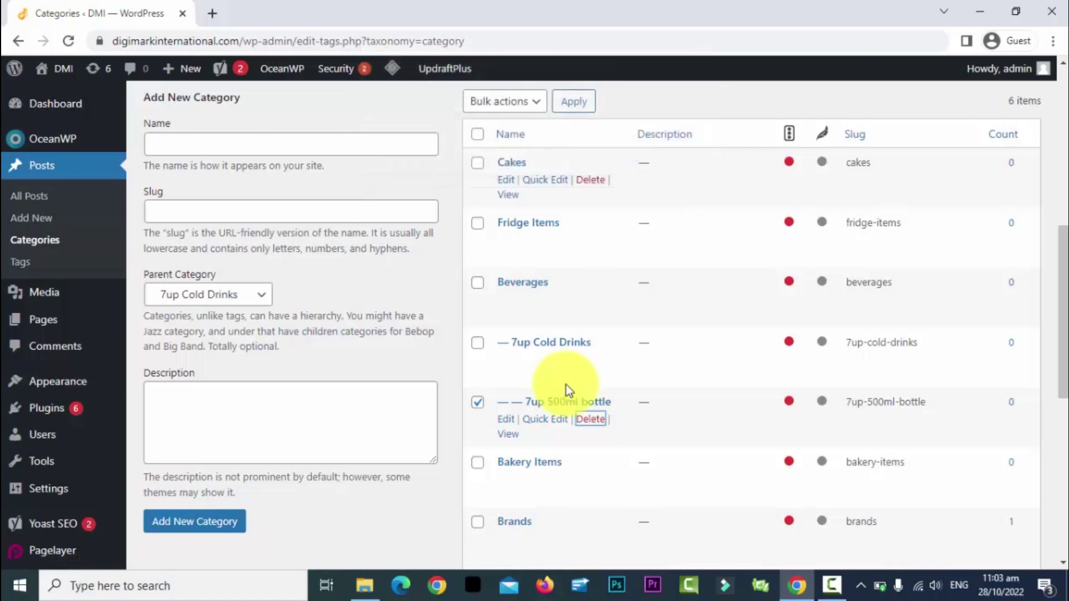
- Quick-edit the 7up 500ml bottle category, setting its name to "7up 250ml bottle" and slug to "7up-250ml-bottle", and update it
left_click(545, 420)
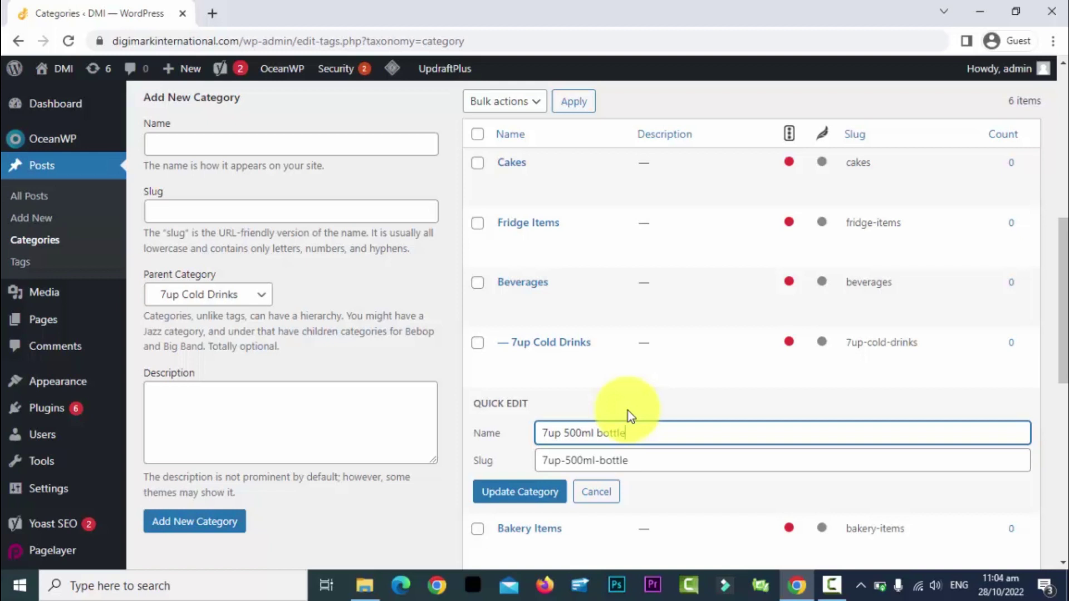
key("Left")
key("Left")
key("Left")
key("Left")
key("Left")
key("Left")
key("Right")
key("BackSpace")
key("BackSpace")
key("BackSpace")
type("250")
left_click(585, 471)
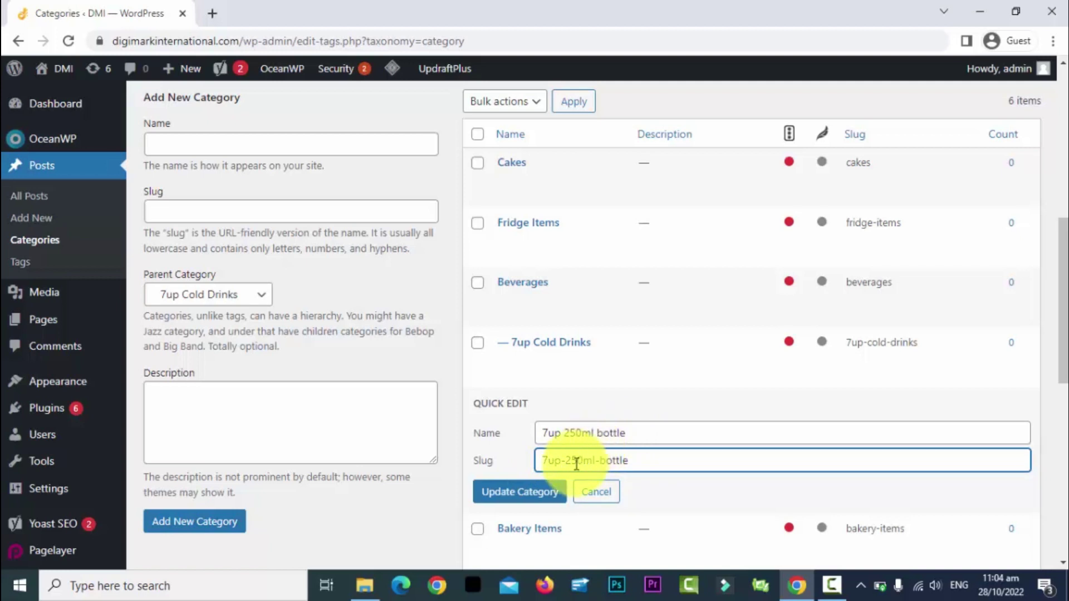
left_click(540, 494)
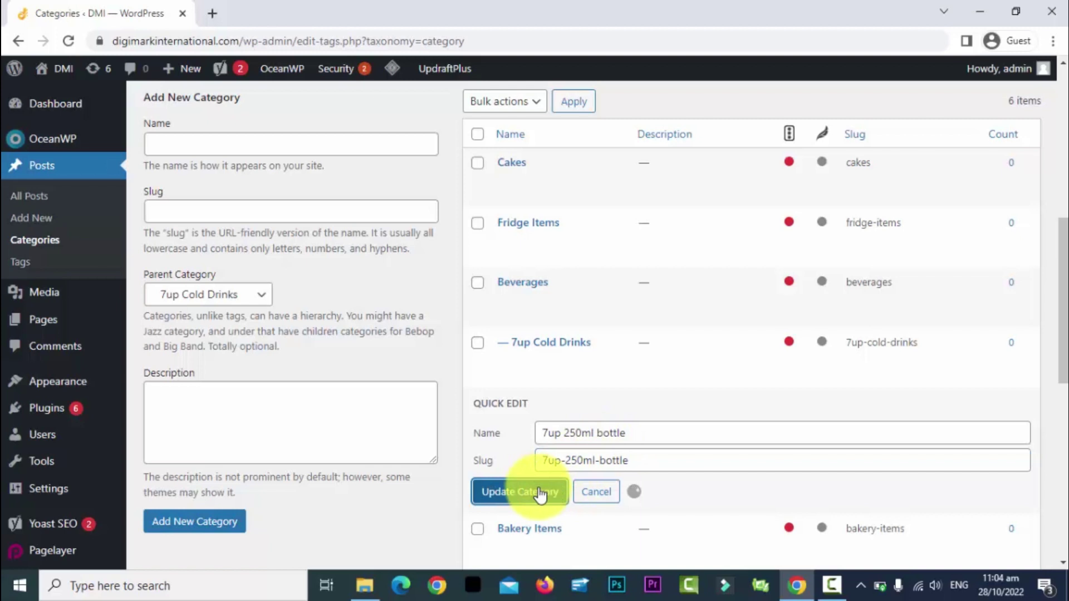